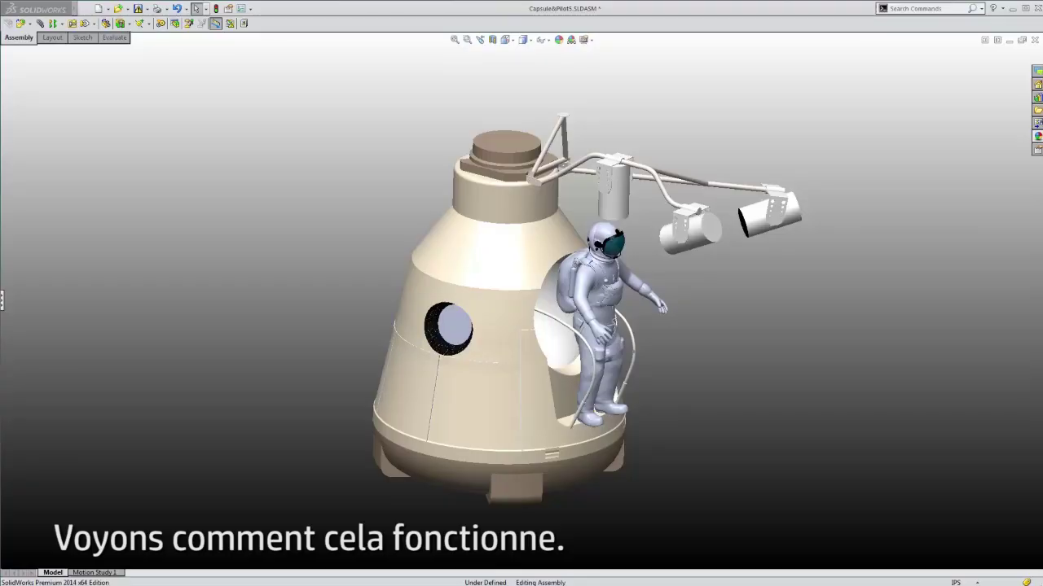
- Browse the View Settings flyout and the View menu commands in SolidWorks
left_click(591, 41)
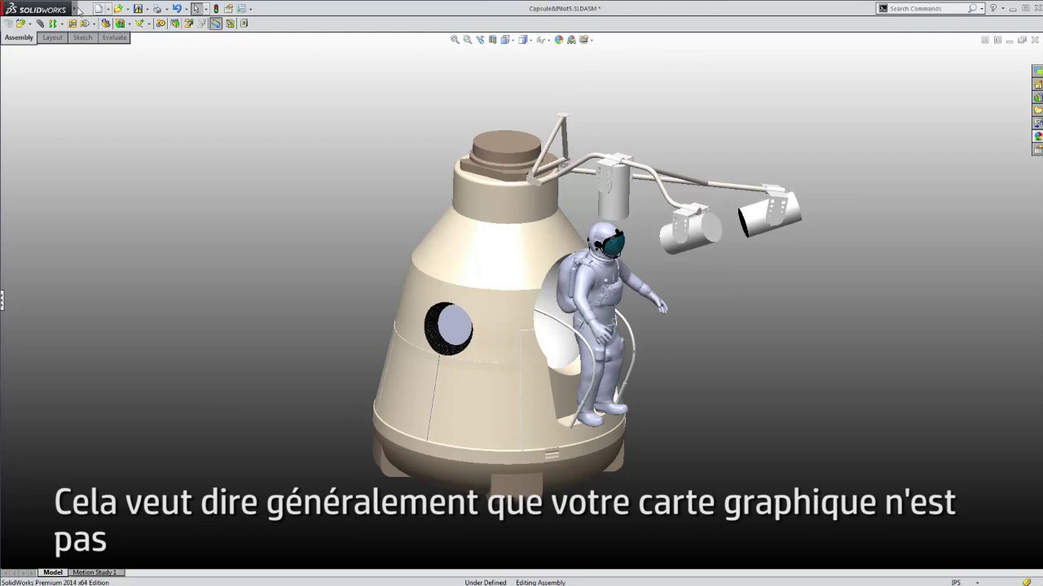
mouse_move(79, 9)
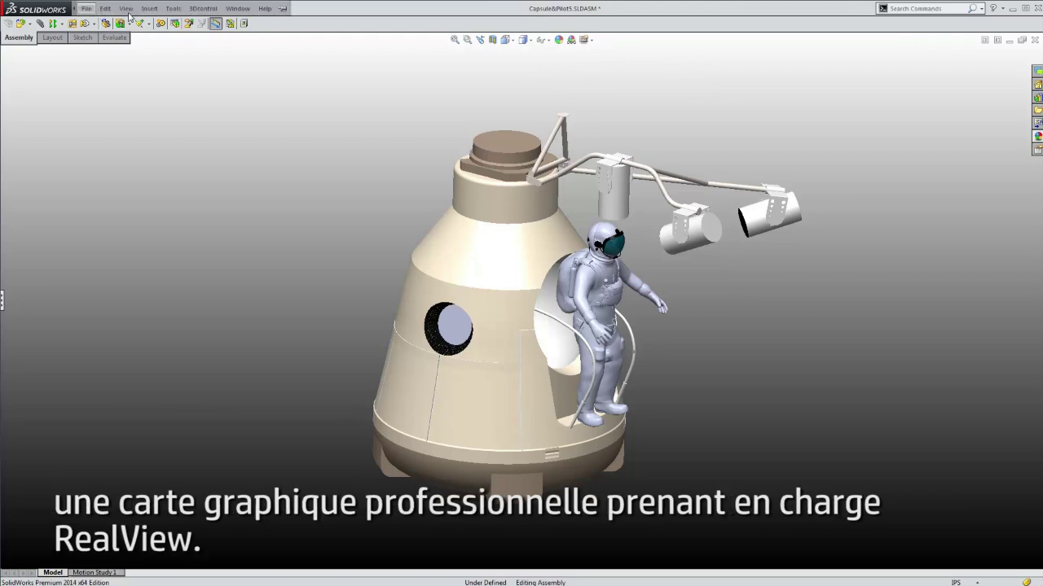
left_click(126, 9)
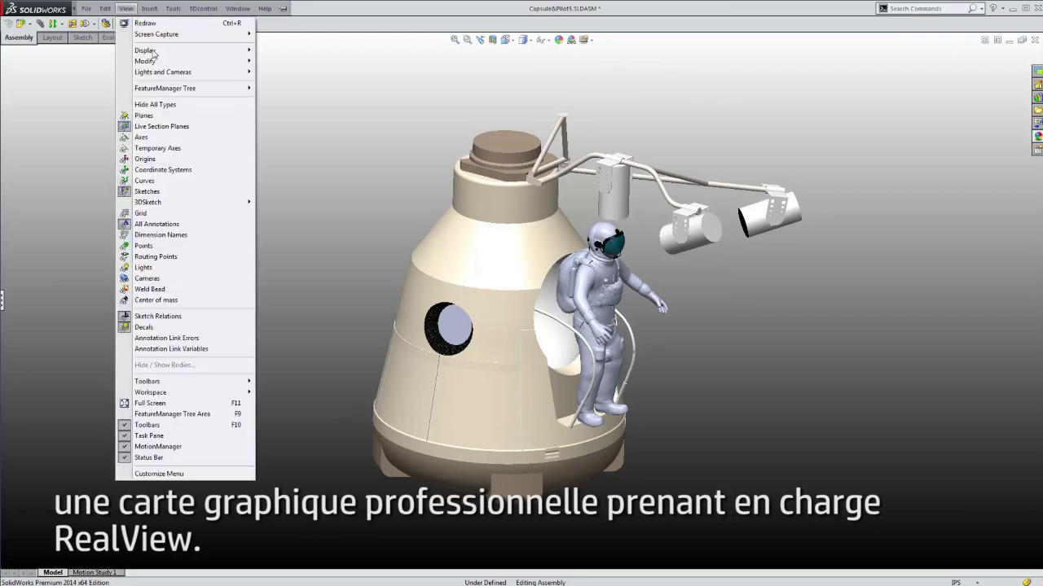
mouse_move(153, 53)
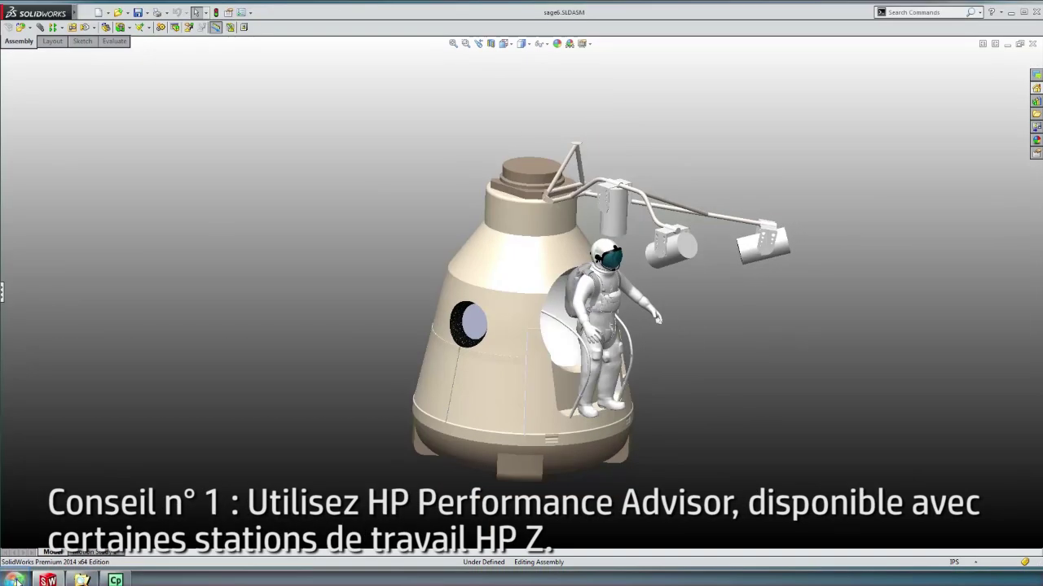
- Launch HP Performance Advisor and review the SolidWorks 2014 x64 Edition Beta 2 recommended settings
left_click(15, 580)
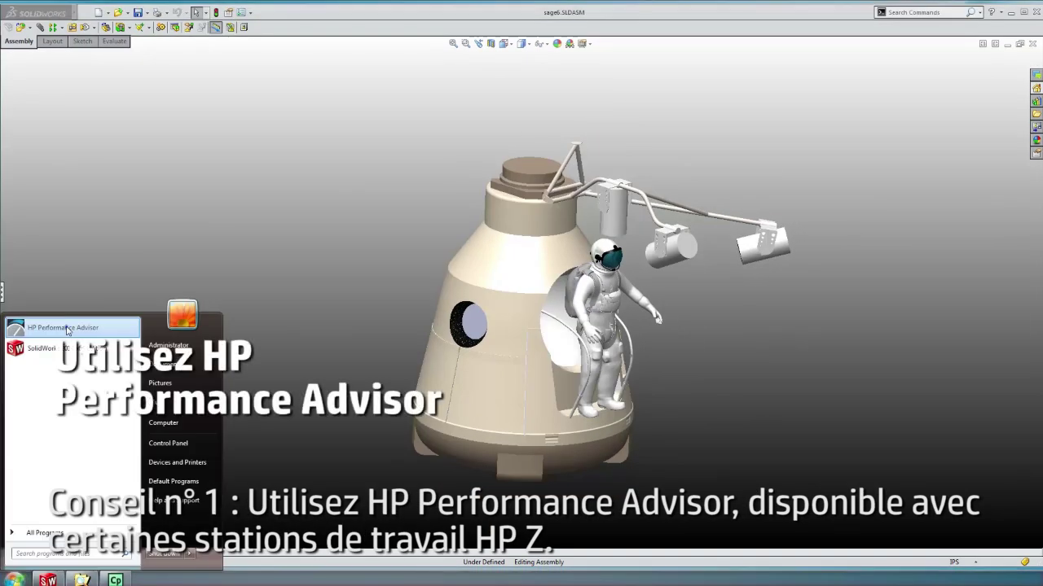
left_click(73, 328)
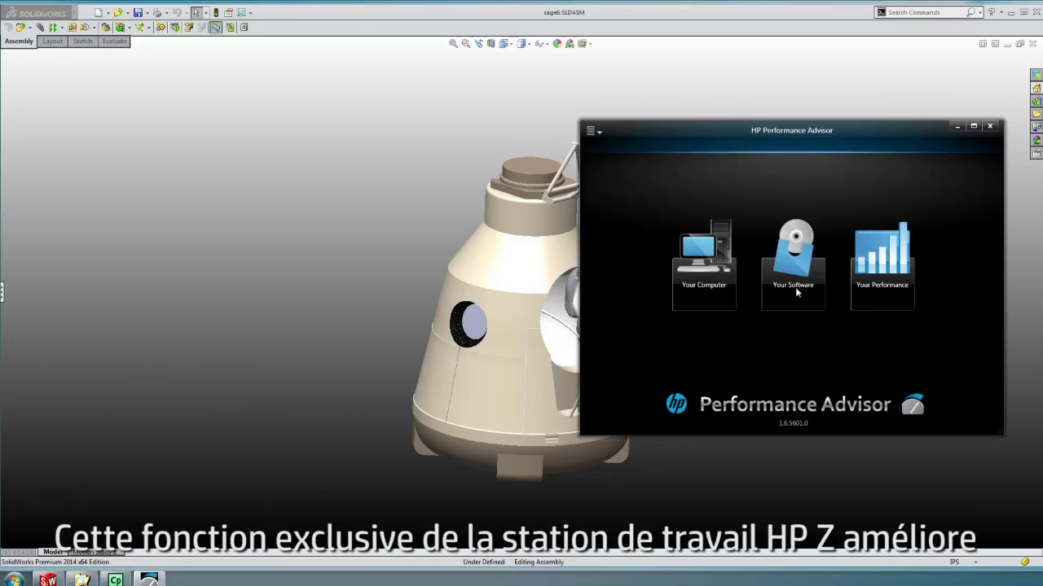
left_click(796, 285)
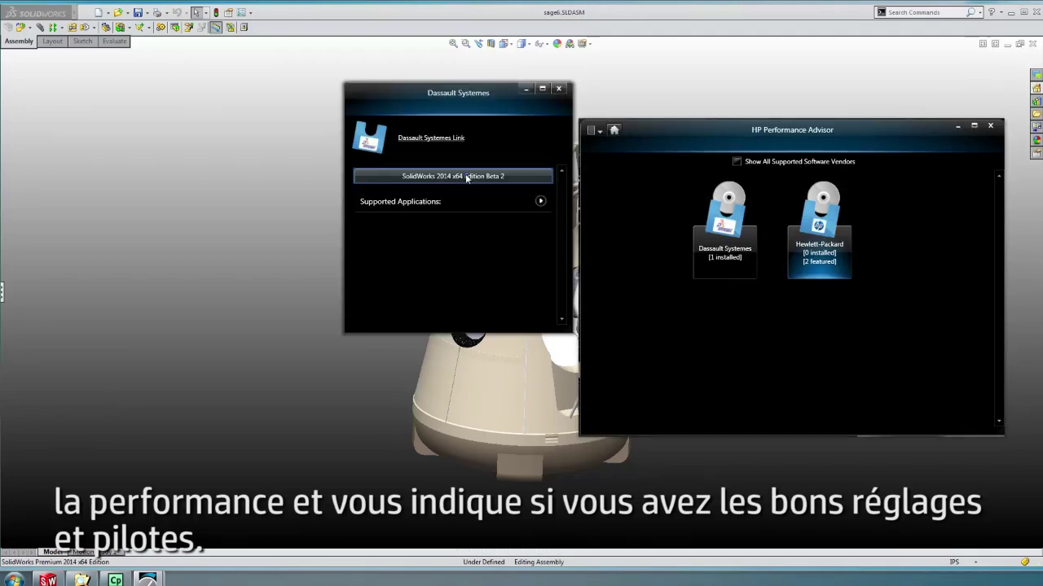
left_click(467, 177)
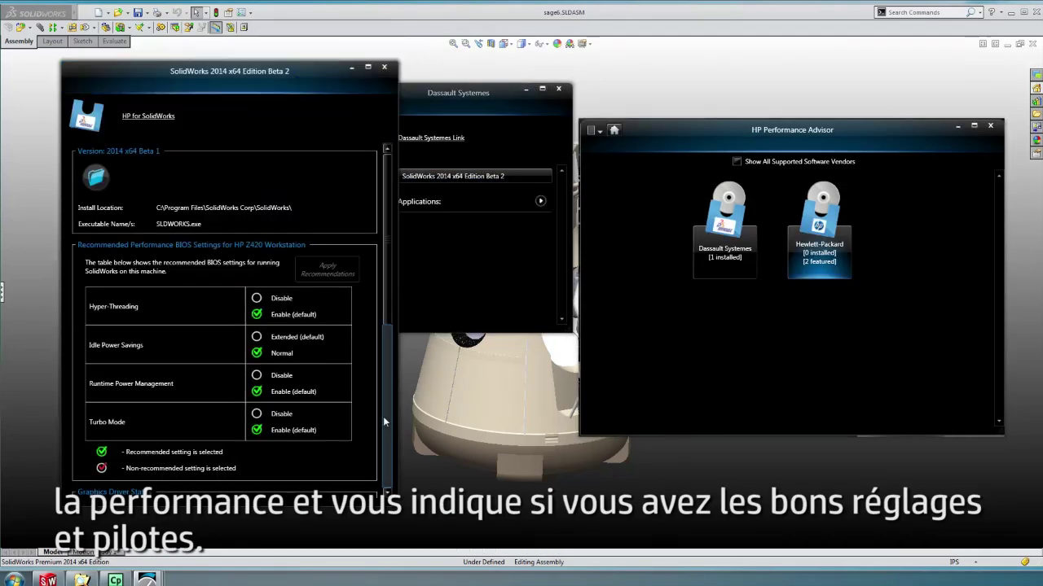
scroll(385, 421, "down", 5)
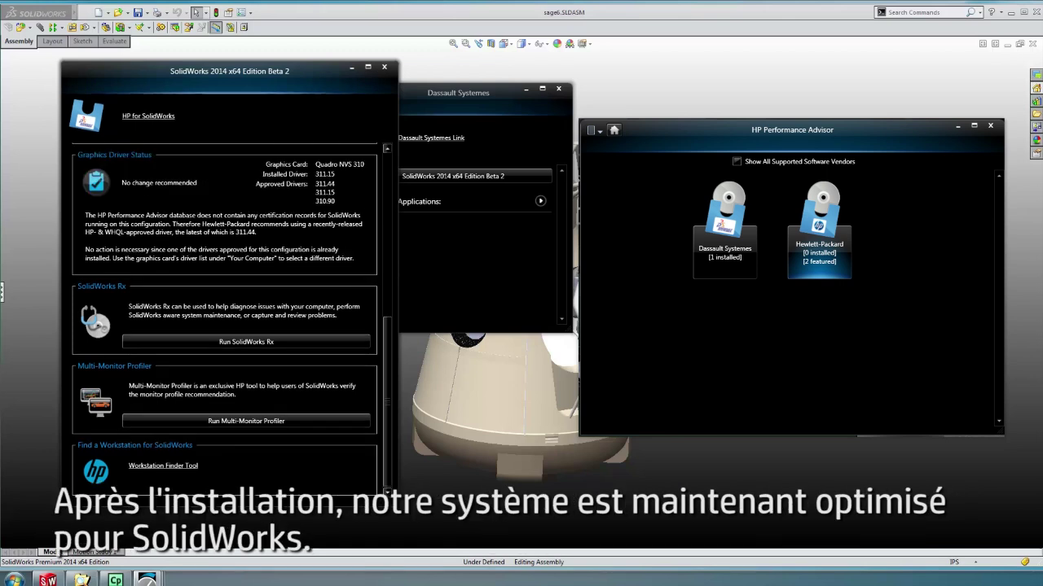
scroll(387, 163, "up", 6)
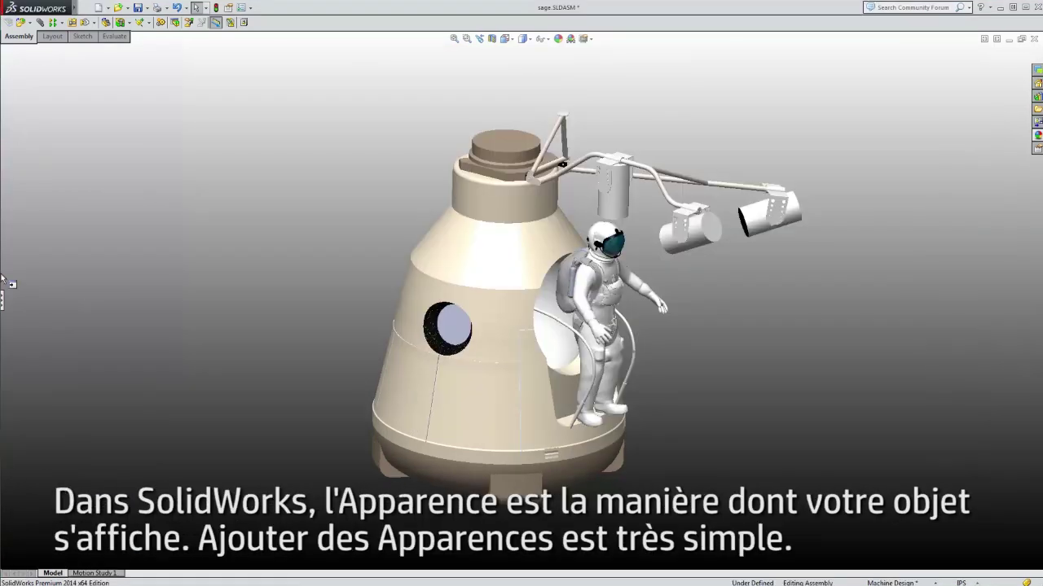
- Add the polished platinum appearance to the model's appearances
left_click(3, 302)
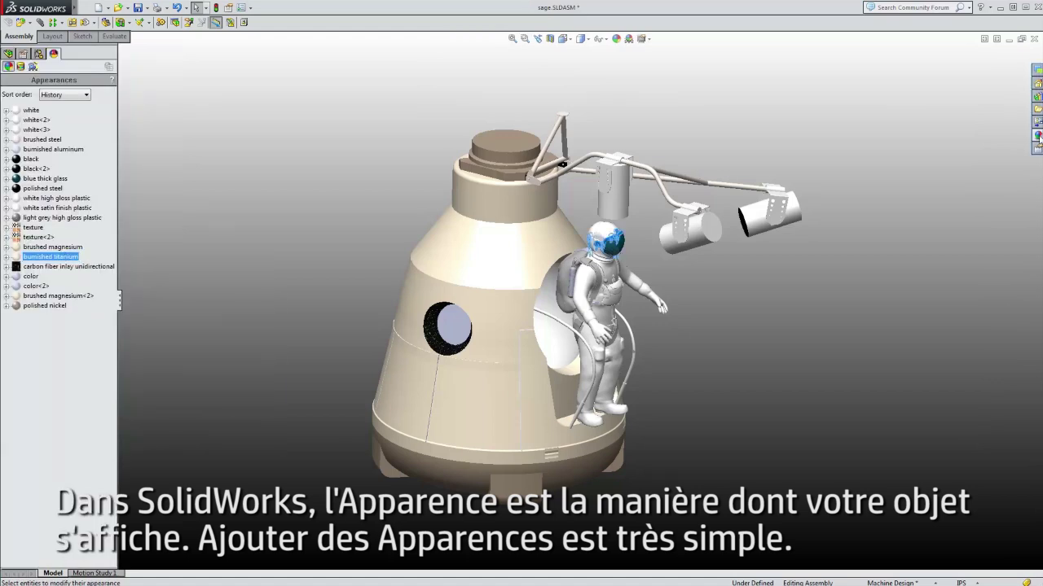
left_click(1036, 135)
right_click(898, 282)
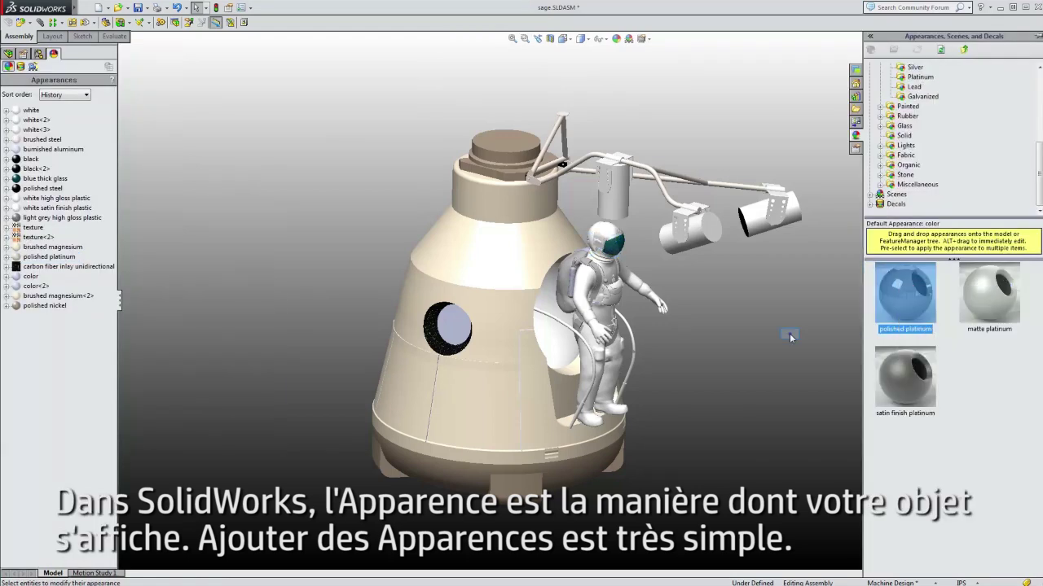
left_click(936, 288)
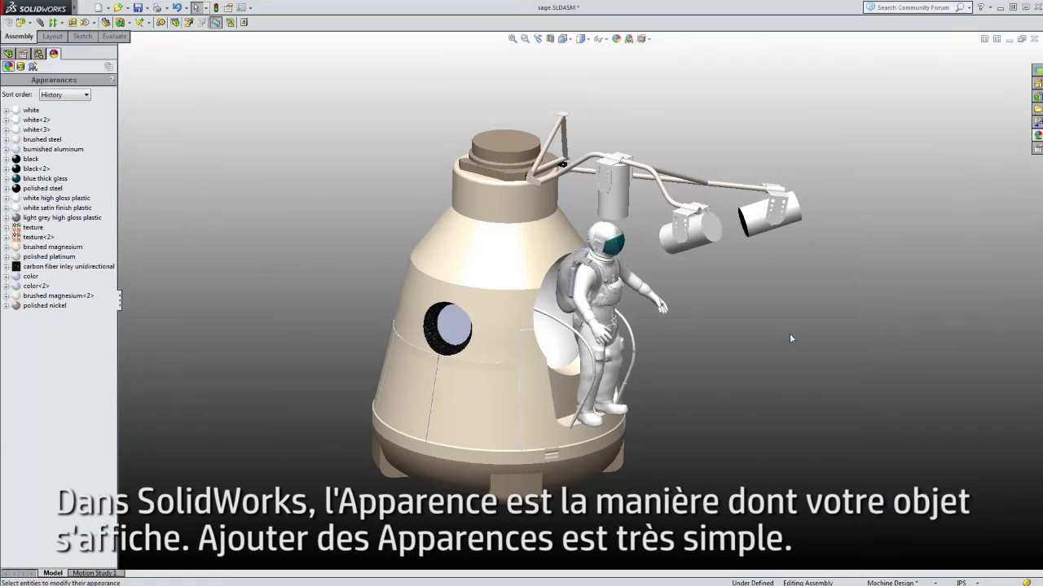
- Apply the sandblasted magnesium appearance to the capsule body
left_click(52, 246)
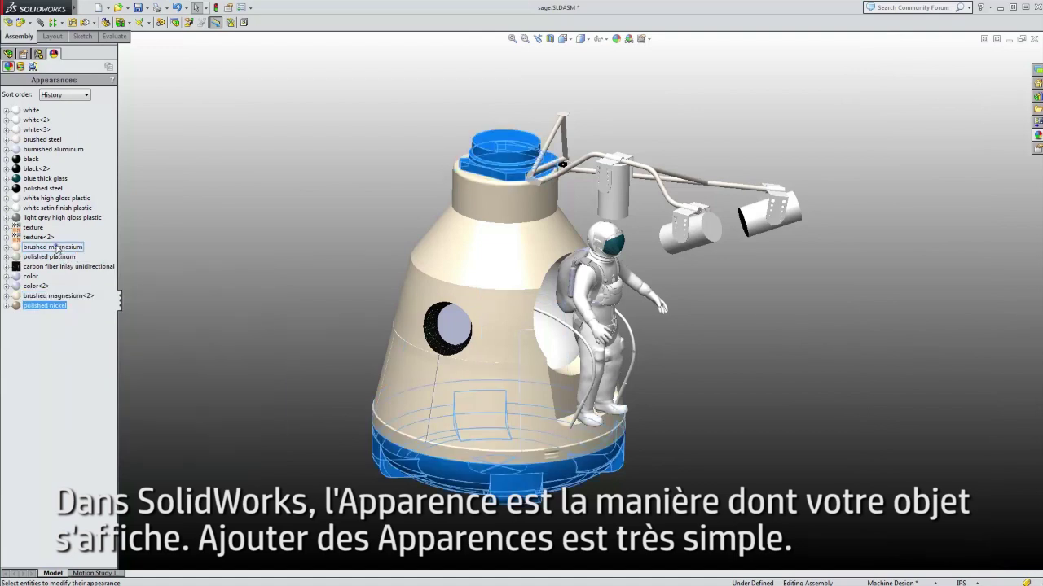
left_click(1037, 136)
left_click(935, 107)
left_click(987, 371)
left_click_drag(987, 370, 491, 261)
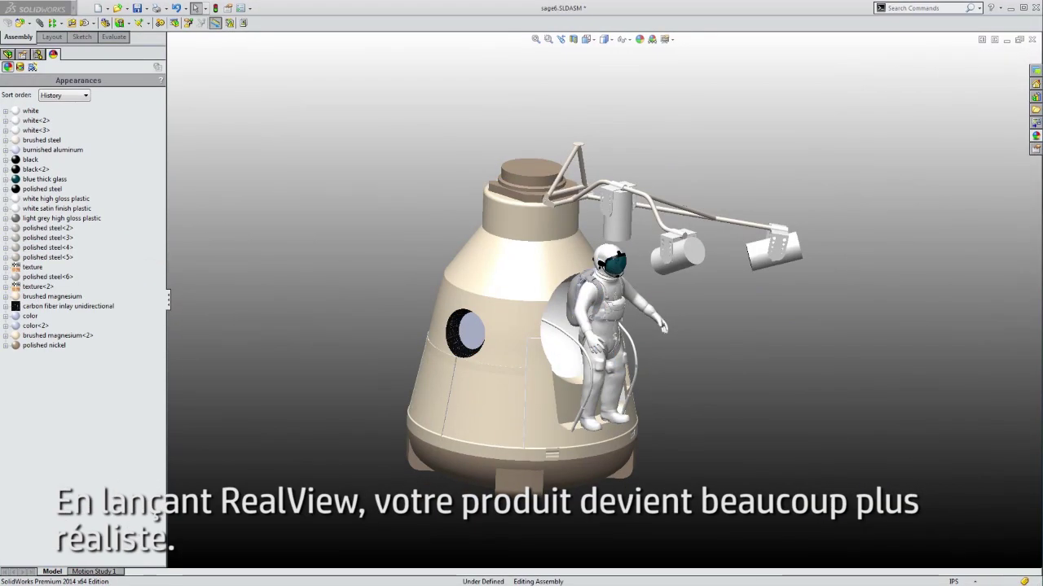
- Enable RealView Graphics from the View Settings flyout
left_click(671, 40)
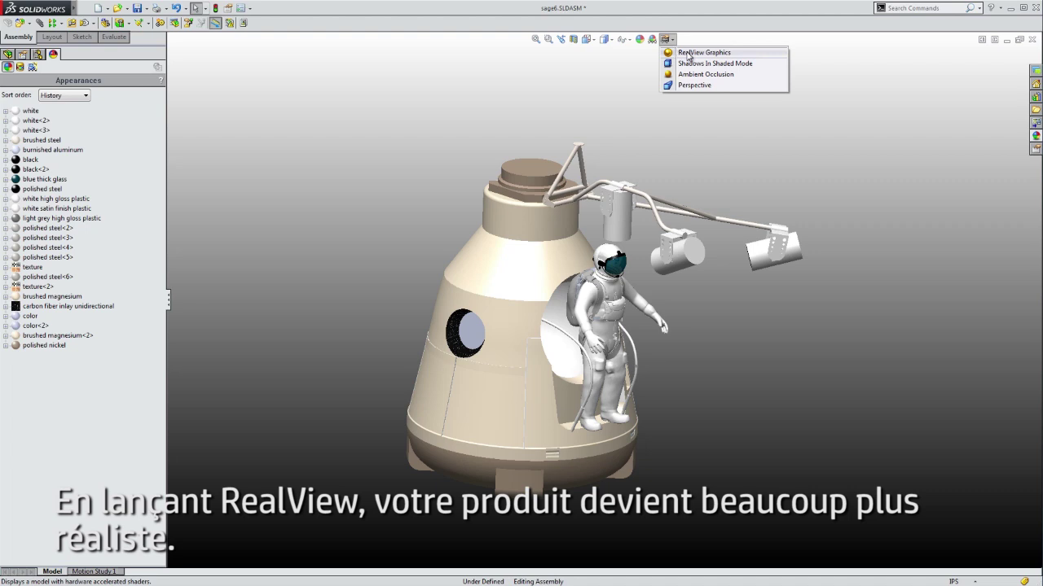
left_click(700, 52)
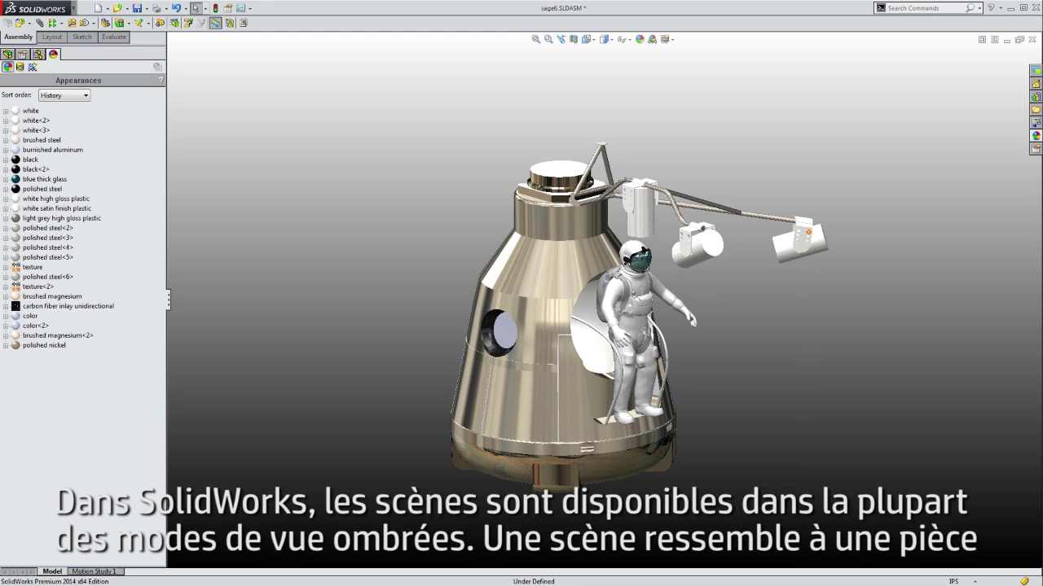
- Apply the 3 Point Blue basic scene to the model
left_click(1036, 135)
left_click(912, 87)
right_click(982, 282)
left_click_drag(981, 283, 725, 318)
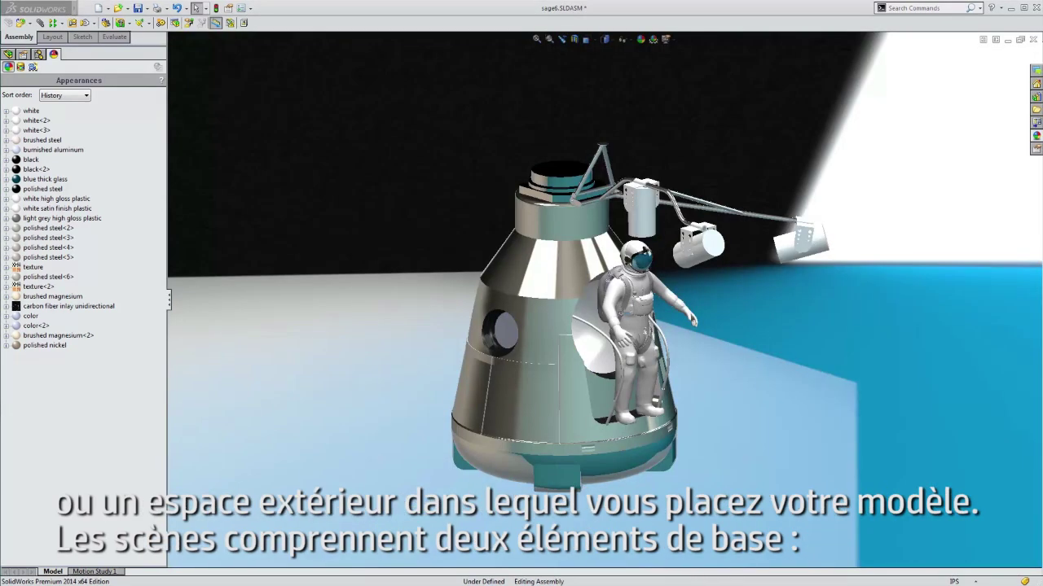
- Try the Reflective Floor Black presentation scene, then apply the Landscape 4 scene
left_click(1036, 137)
left_click(924, 106)
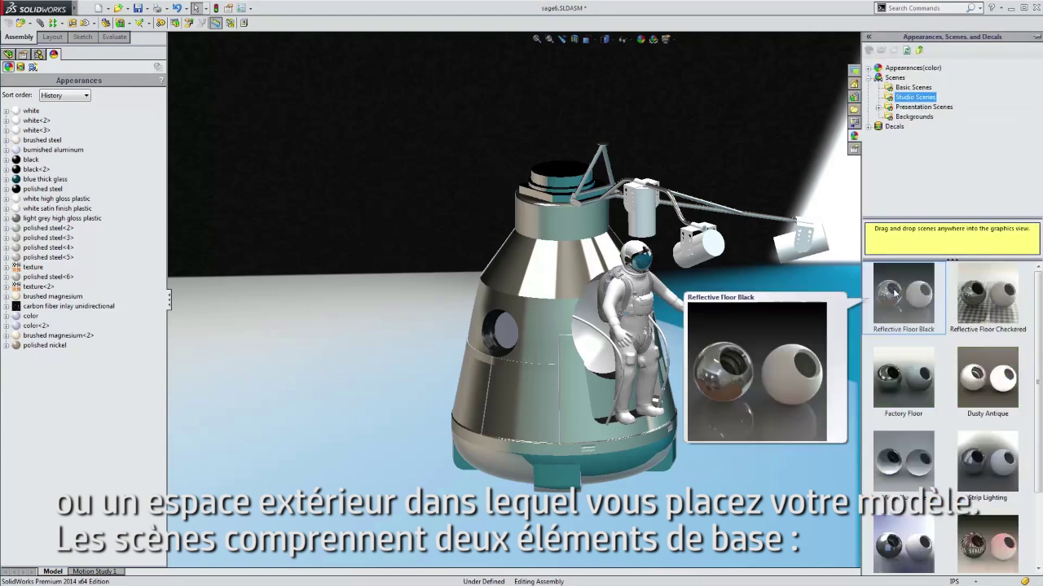
left_click_drag(903, 293, 796, 320)
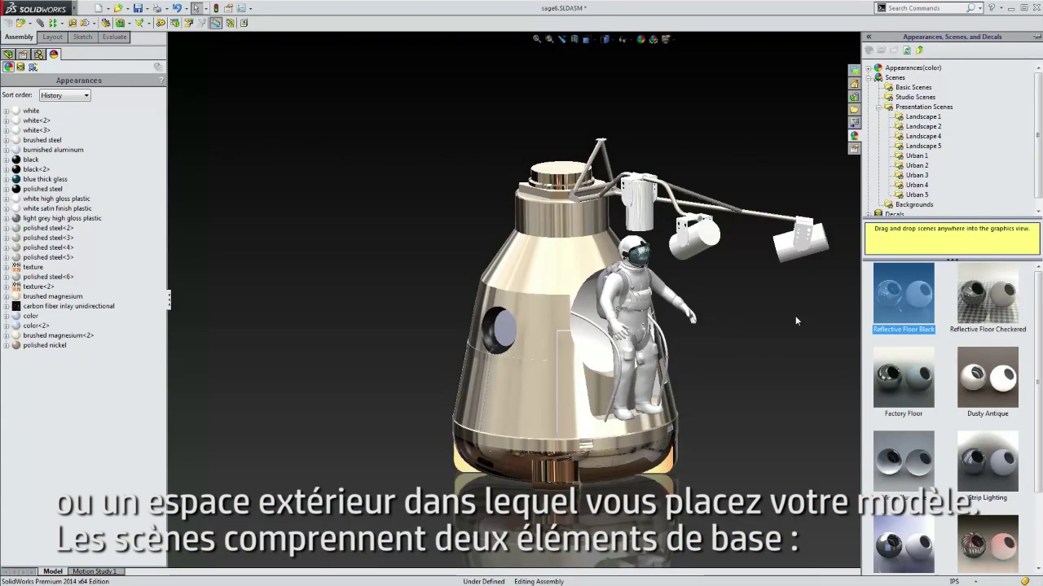
left_click(1036, 137)
left_click(935, 139)
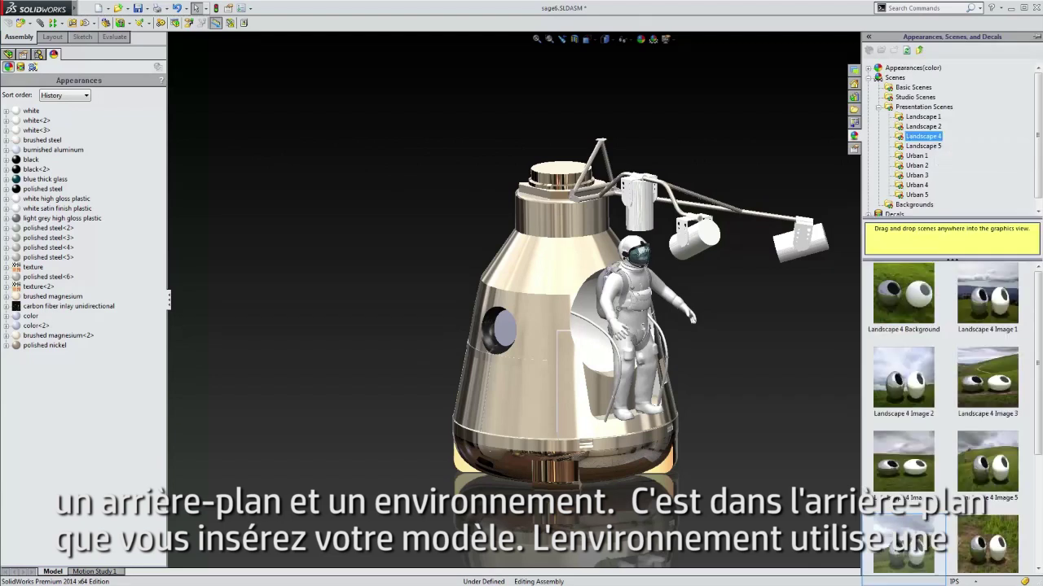
double_click(969, 546)
- Set the scene background to a stretched Earth image
left_click(34, 66)
left_click(57, 109)
double_click(57, 108)
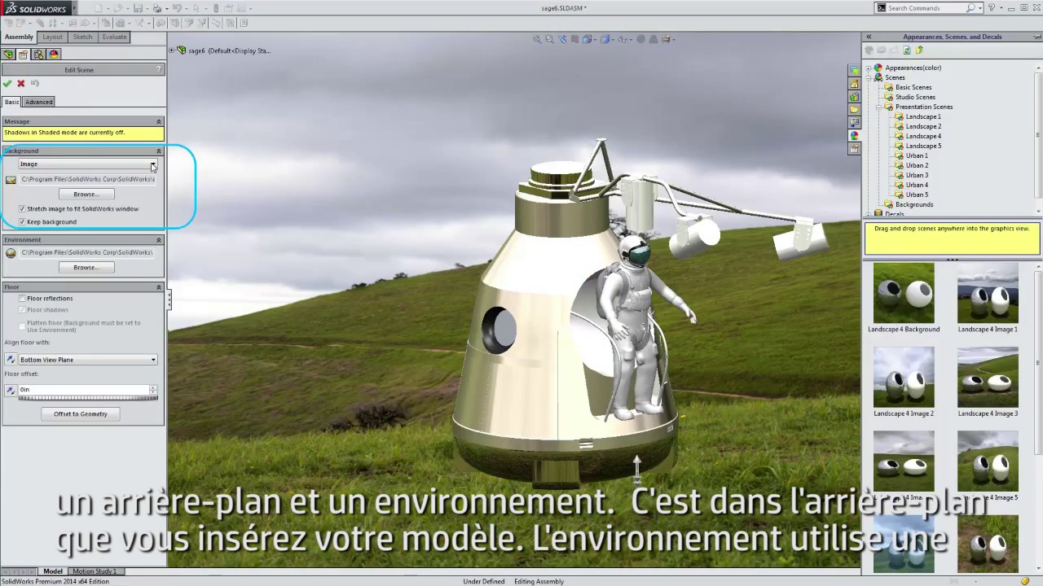
left_click(152, 165)
left_click(138, 195)
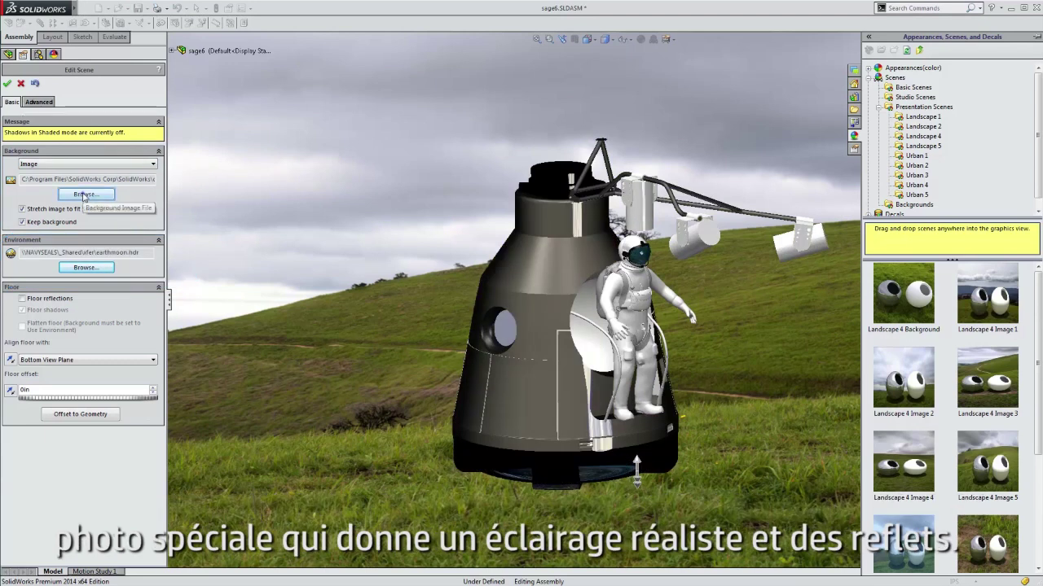
left_click(23, 209)
left_click(7, 83)
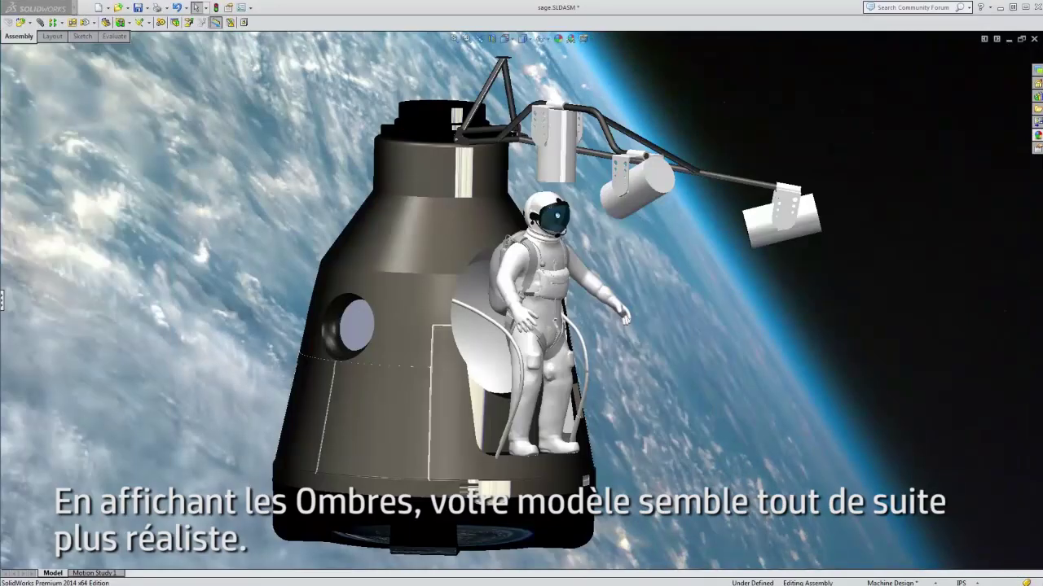
- Enable Ambient Occlusion from View > Display, toggling it off and on to compare
left_click(125, 7)
mouse_move(147, 49)
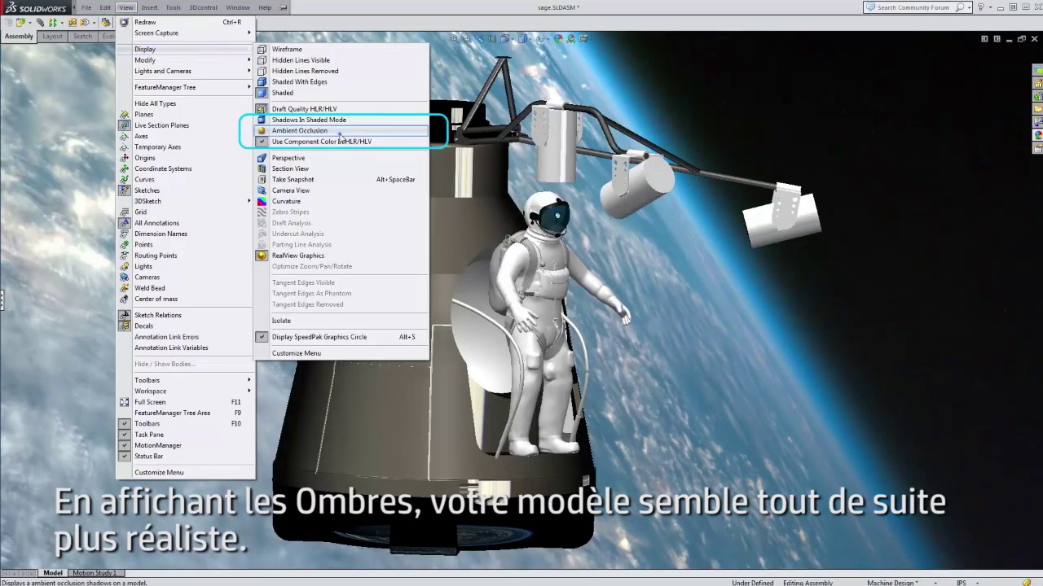
left_click(338, 131)
left_click(591, 39)
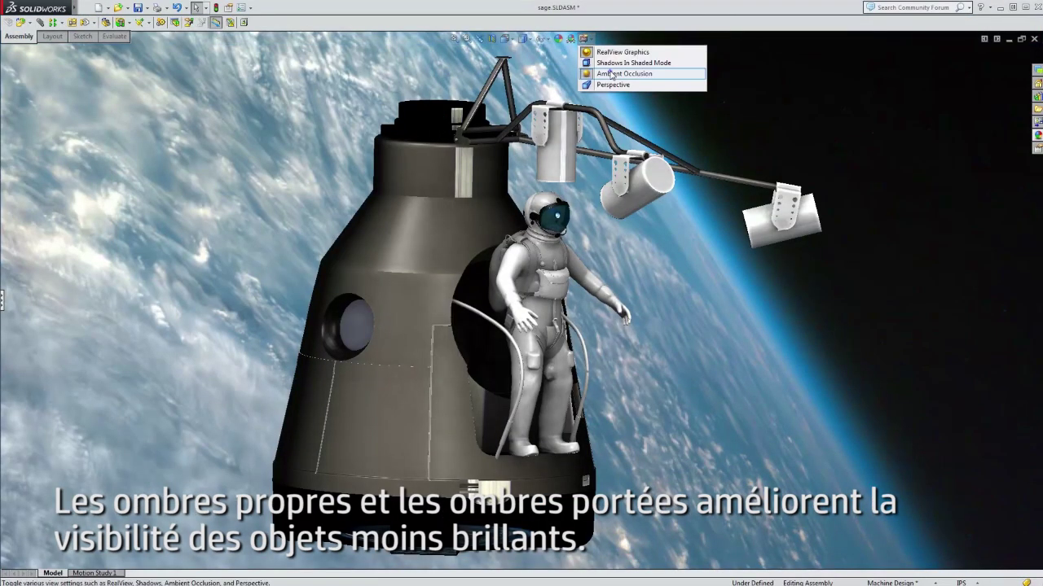
left_click(608, 74)
left_click(591, 39)
left_click(607, 74)
scroll(654, 332, "down", 4)
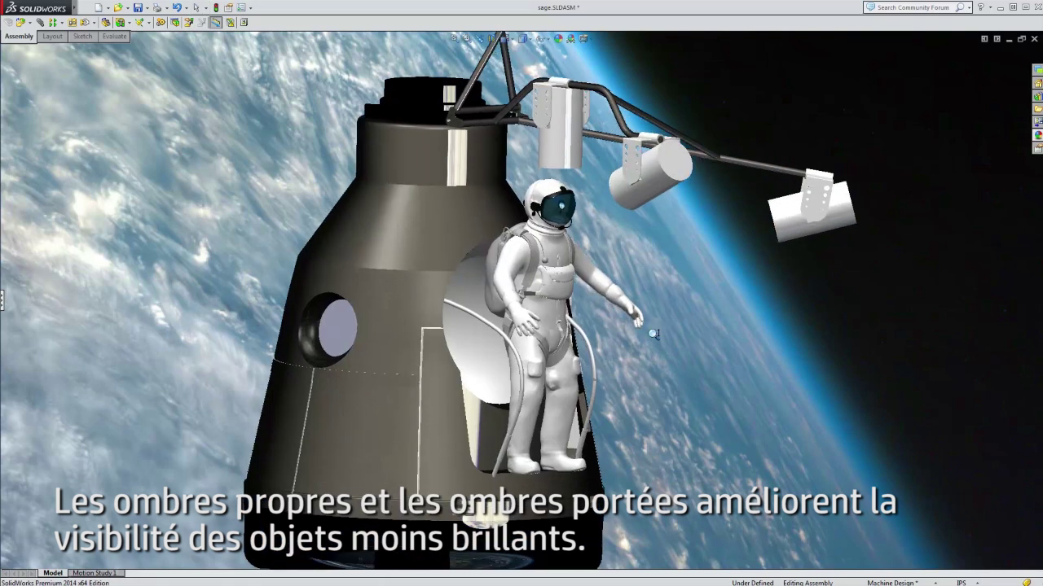
scroll(655, 334, "up", 2)
scroll(654, 338, "up", 1)
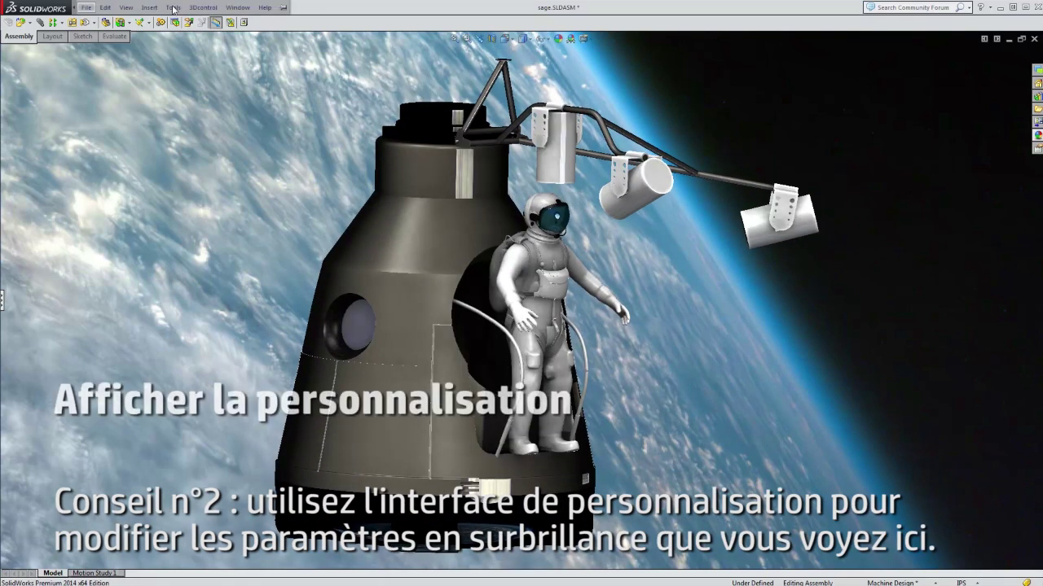
- Open Tools > Options on the Display/Selection system options page
left_click(173, 8)
left_click(196, 527)
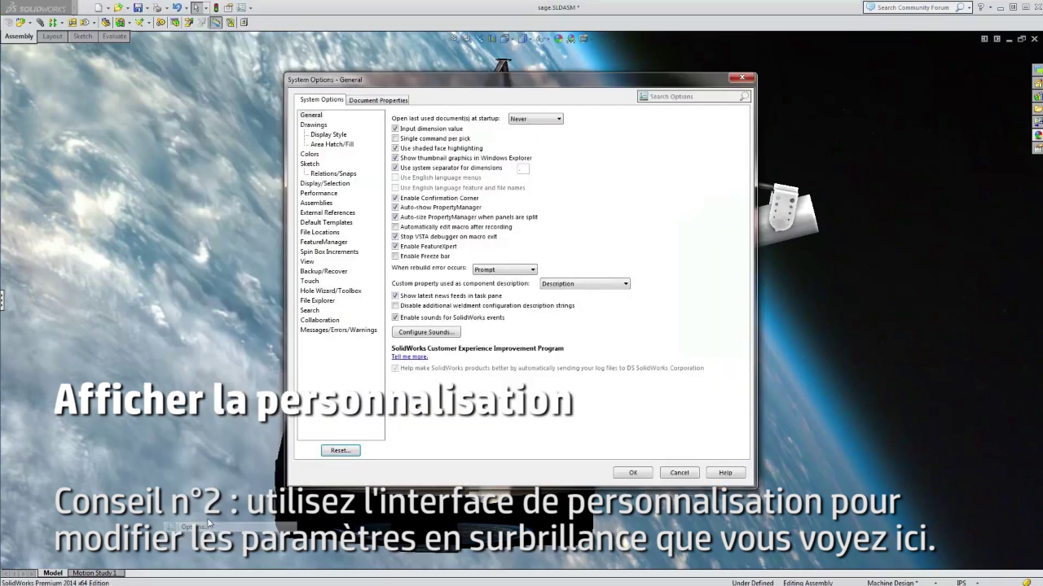
left_click(326, 184)
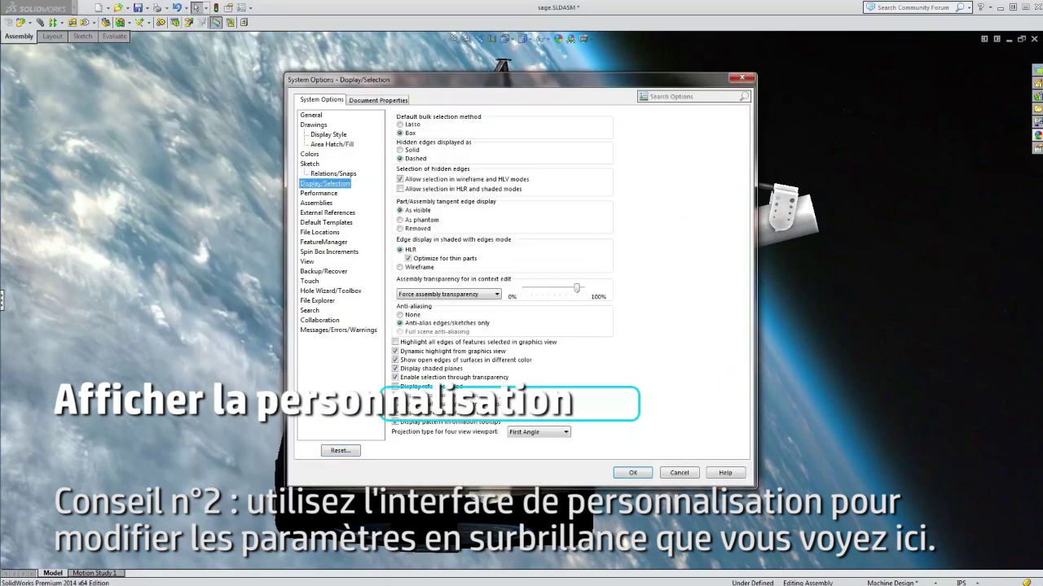